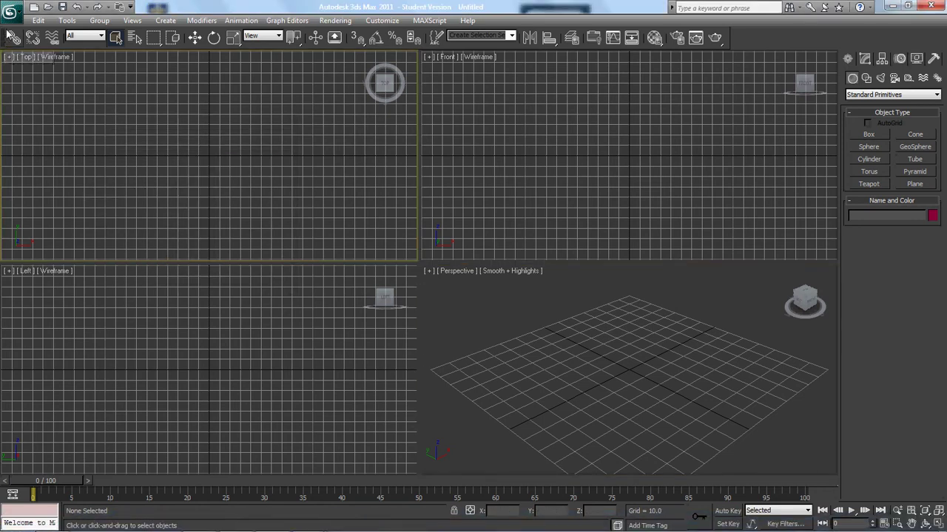
- Draw a large 4×4-segment plane, Plane001, in the Left viewport and maximize that view
left_click(915, 185)
left_click(148, 346)
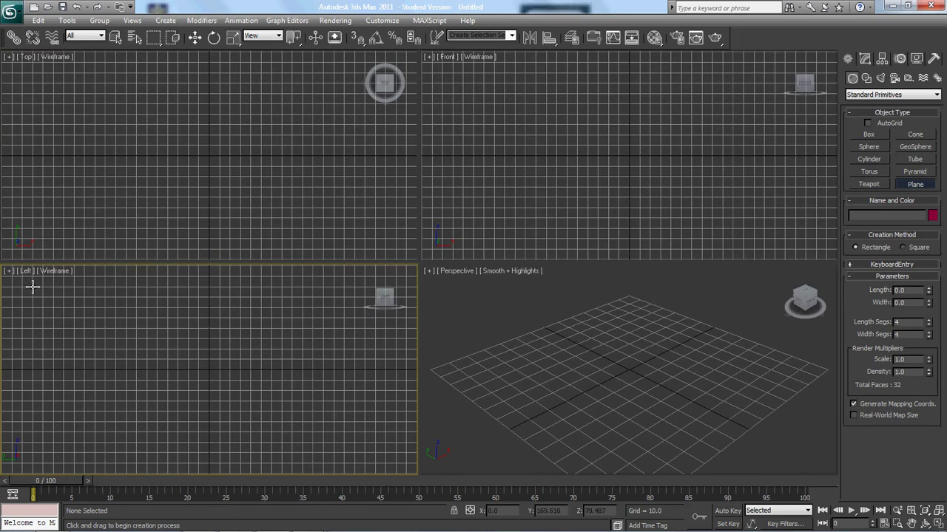
left_click_drag(31, 288, 386, 453)
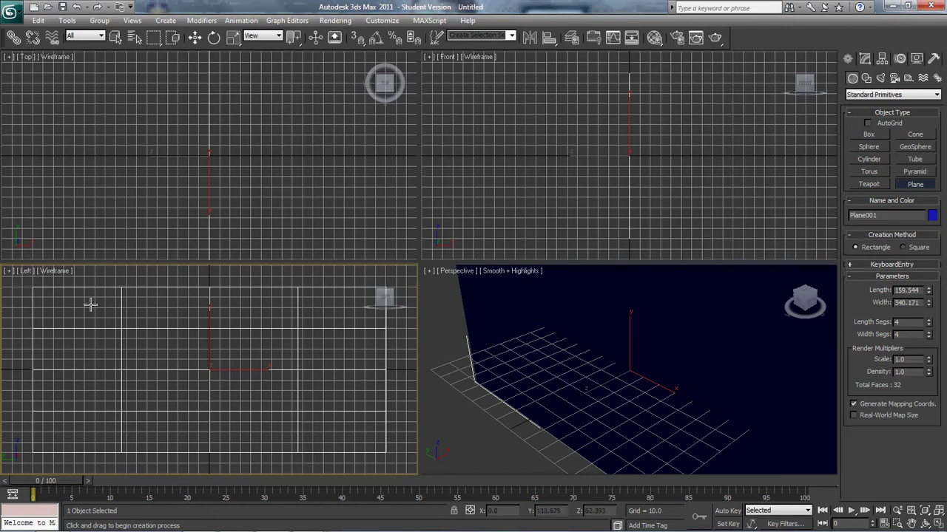
left_click(937, 524)
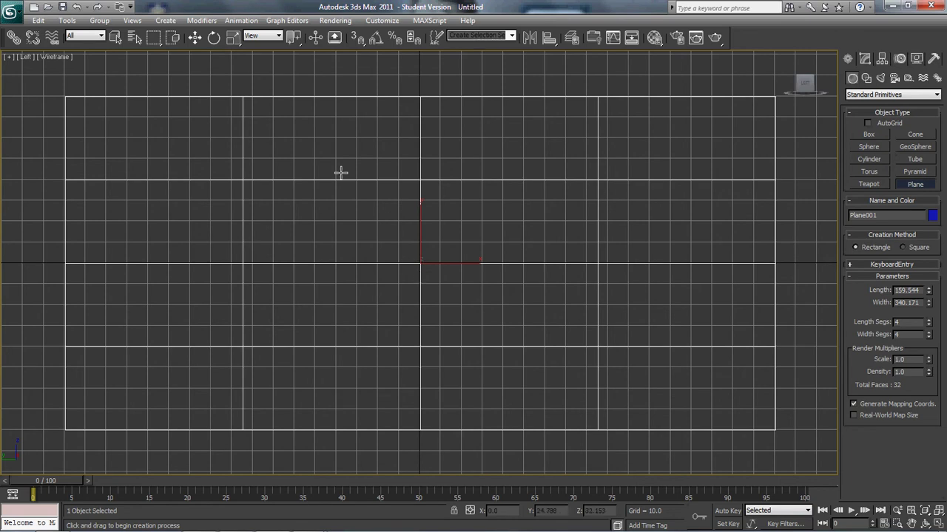
right_click(565, 289)
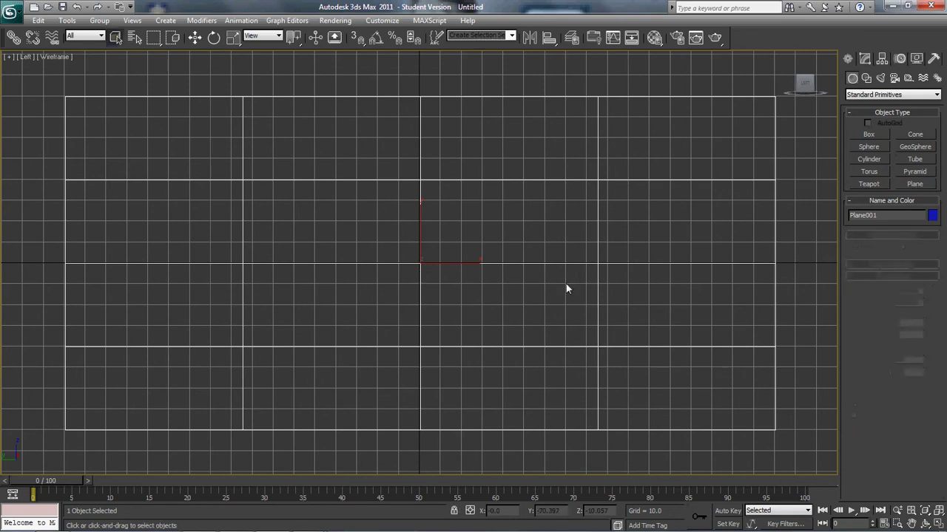
- Set Plane001's Length Segs and Width Segs to 1 in the Modify panel
left_click(866, 60)
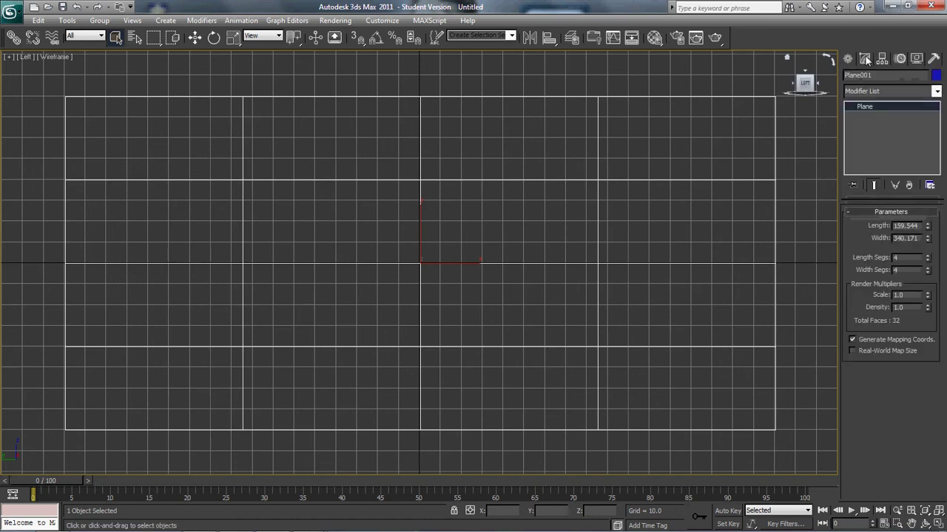
left_click_drag(907, 260, 862, 274)
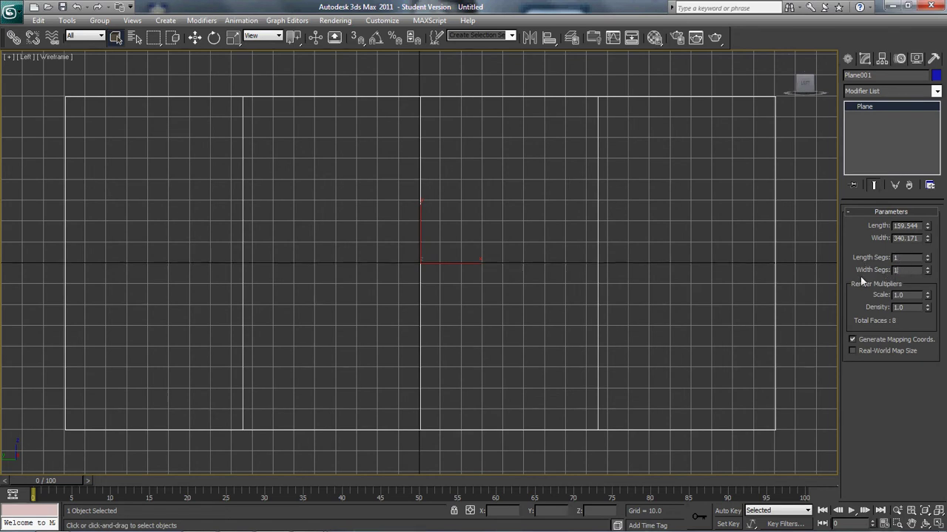
type("1")
key("Tab")
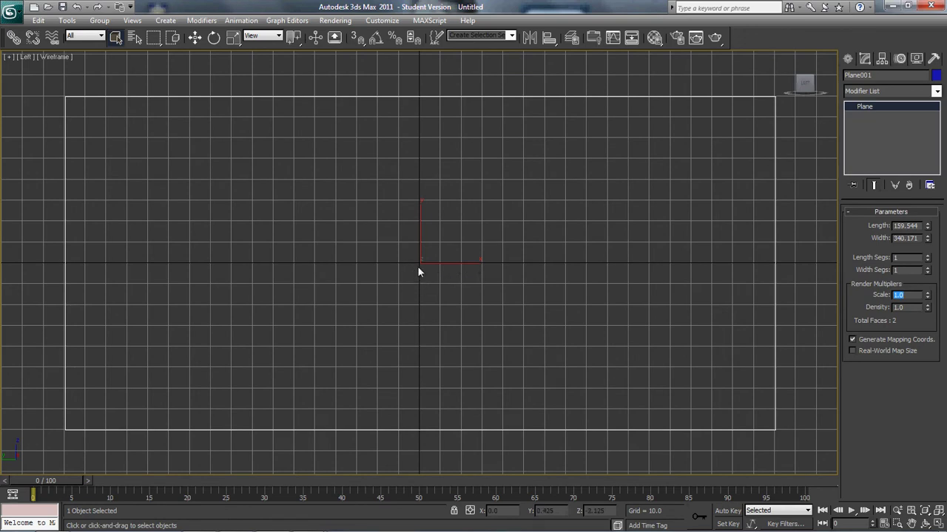
left_click(877, 106)
- Shift-rotate a 90° upright copy of the plane and name the clone 'front'
key("w")
key("e")
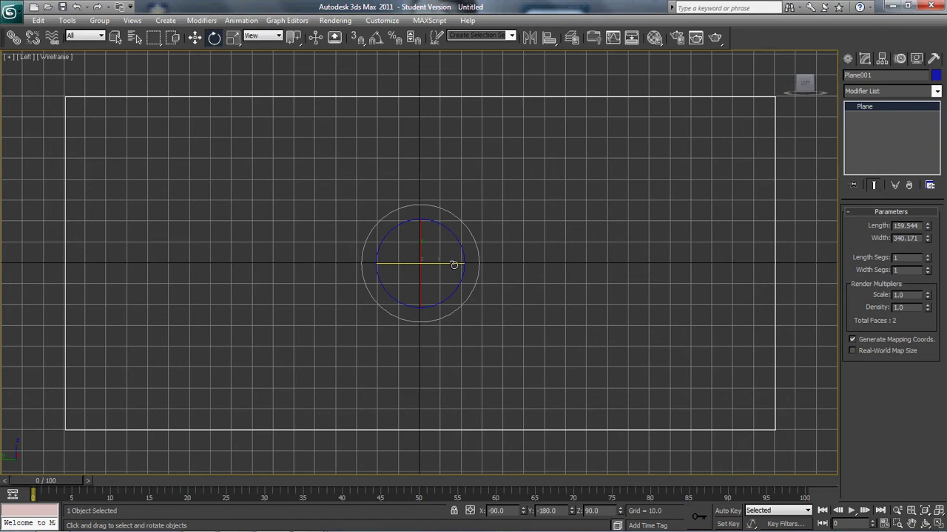
mouse_move(448, 264)
left_mouse_down("shift")
mouse_move(372, 264)
mouse_move(342, 276)
left_mouse_up("shift")
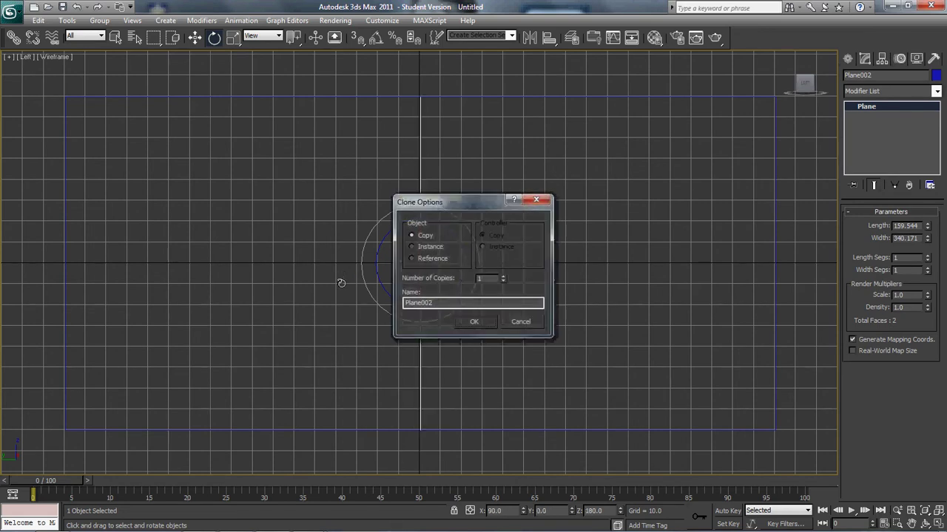
left_click_drag(459, 302, 133, 287)
key("BackSpace")
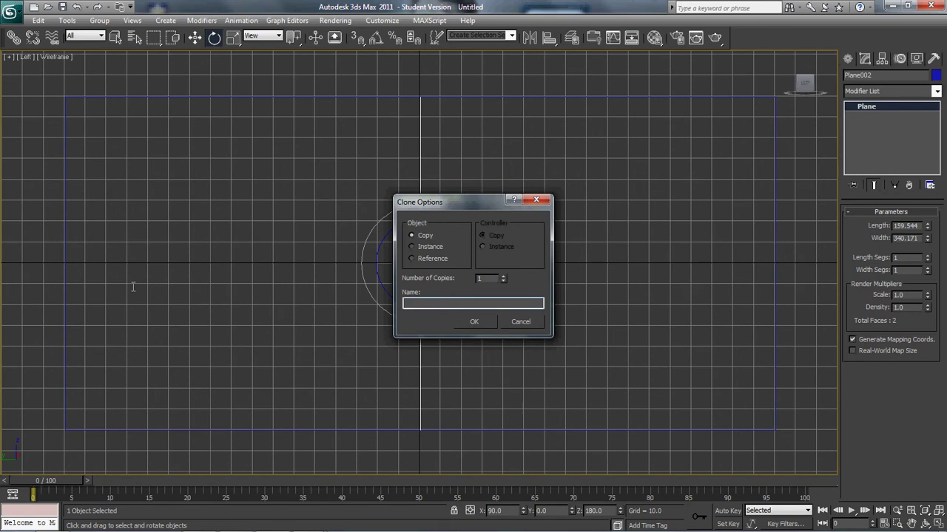
type("front")
key("Return")
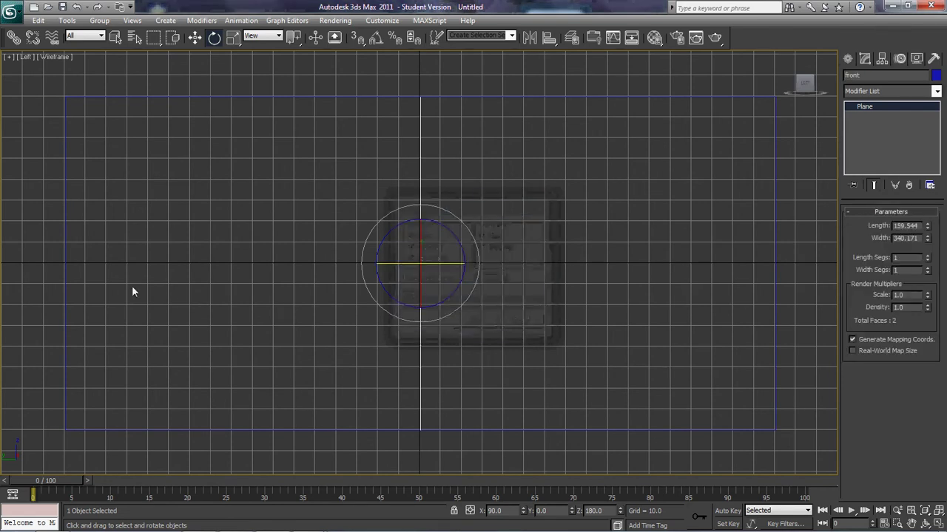
- Rename the original Plane001 to 'left'
left_click(240, 97)
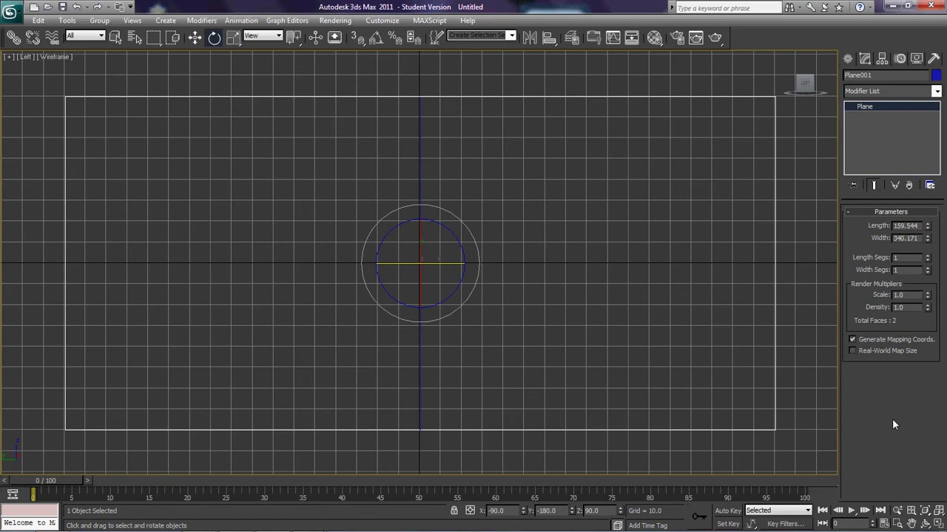
left_click(881, 77)
type("left")
left_click(522, 80)
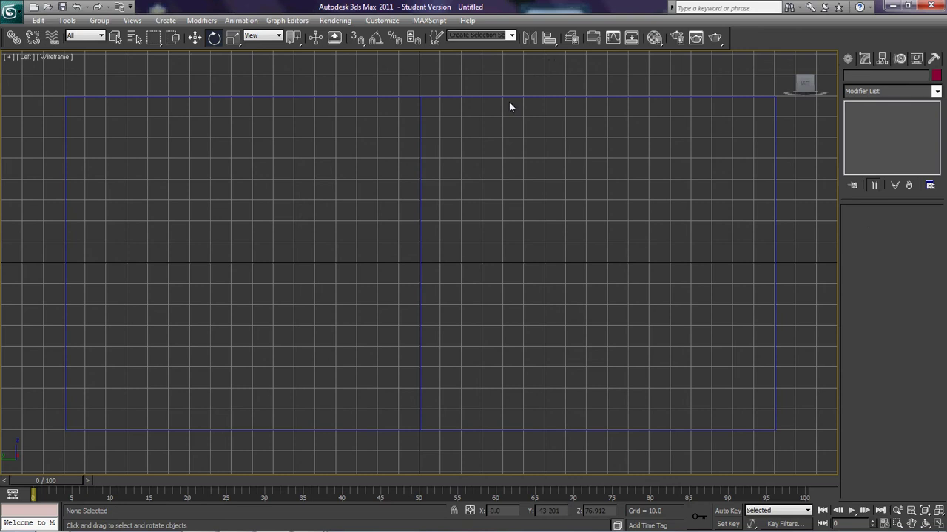
- Turn on shaded display, hide the grid, and orbit around the crossed planes
key("F3")
middle_click_drag(509, 105, 469, 140, "alt")
scroll(458, 135, "down", 2)
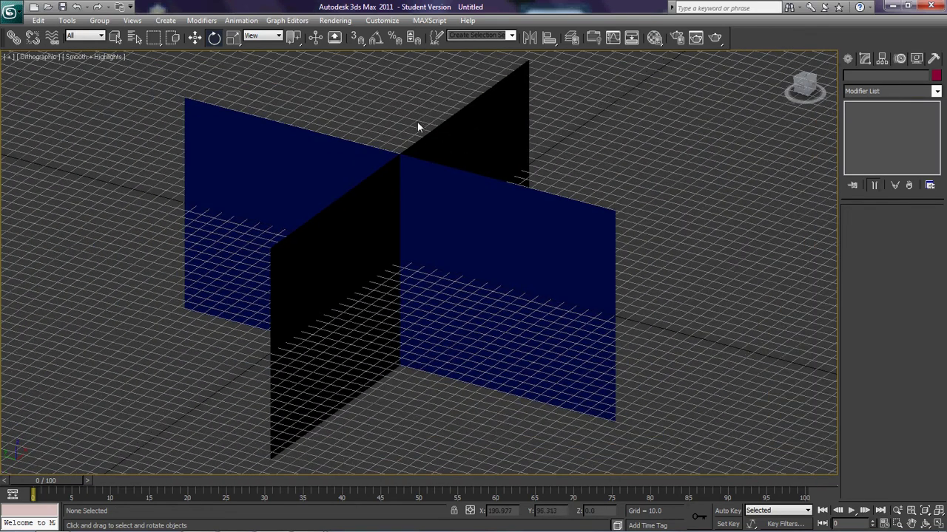
key("f")
key("g")
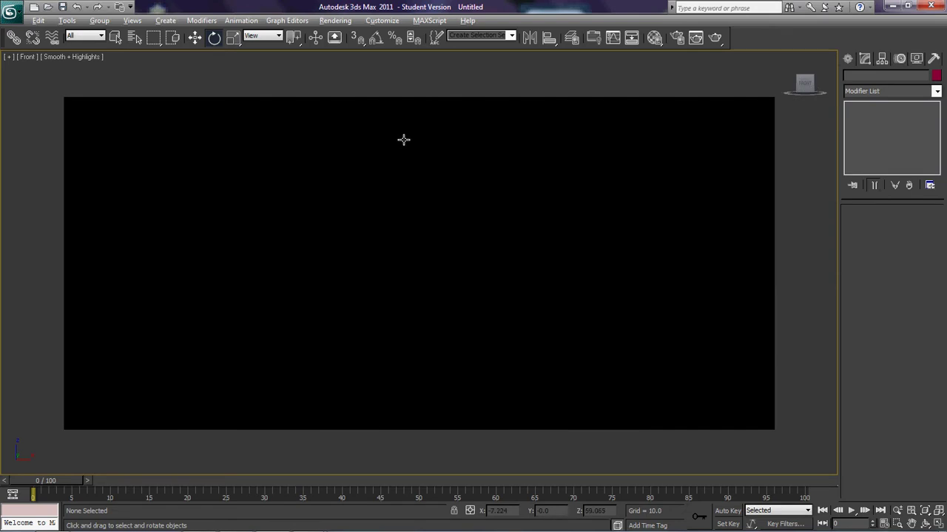
mouse_move(403, 139)
middle_mouse_down("alt")
mouse_move(363, 207)
mouse_move(375, 213)
mouse_move(412, 138)
middle_mouse_up("alt")
scroll(426, 177, "down", 2)
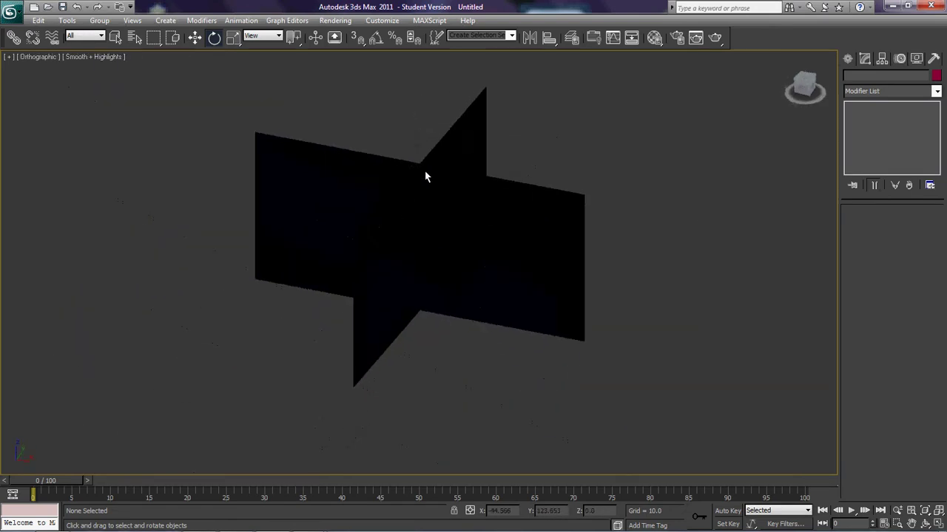
middle_click_drag(425, 177, 385, 182, "alt")
left_click(386, 182)
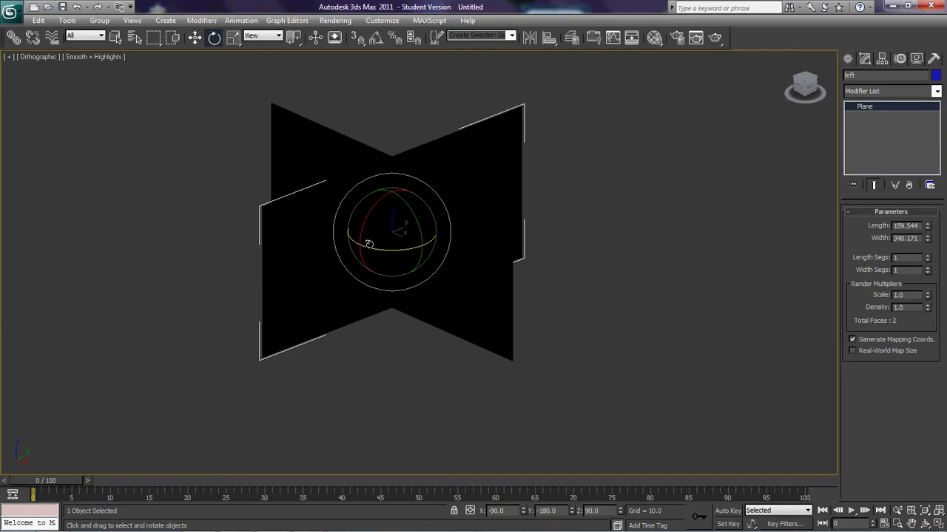
- In the Left view, Shift-rotate the left plane 90° to clone it as 'top'
left_click(344, 139)
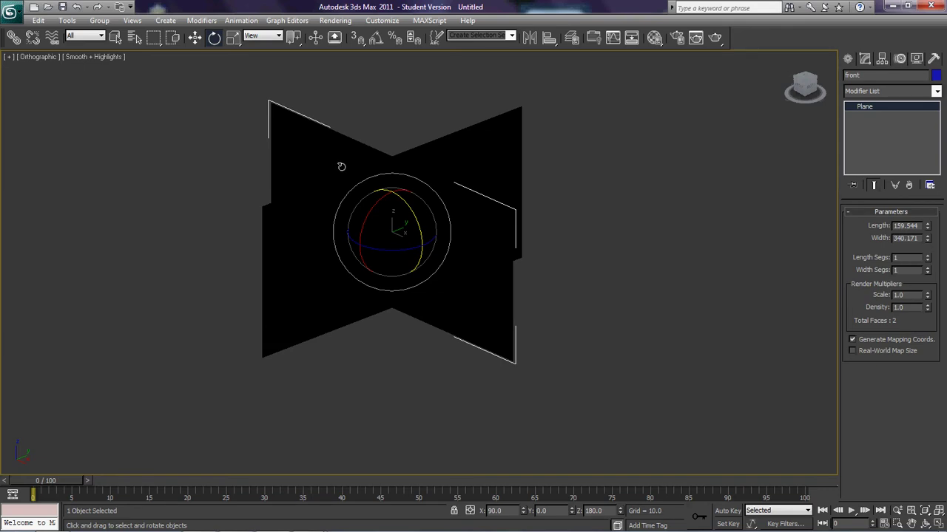
key("l")
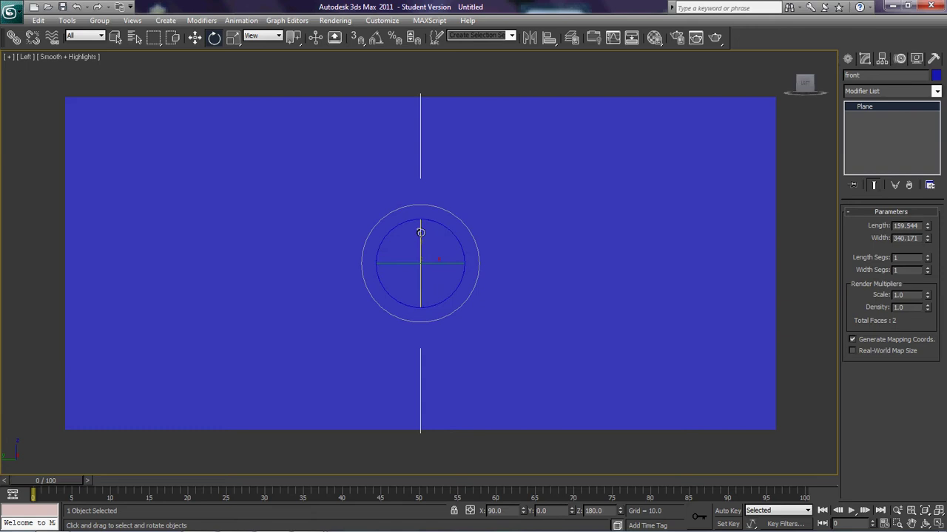
left_click(314, 186)
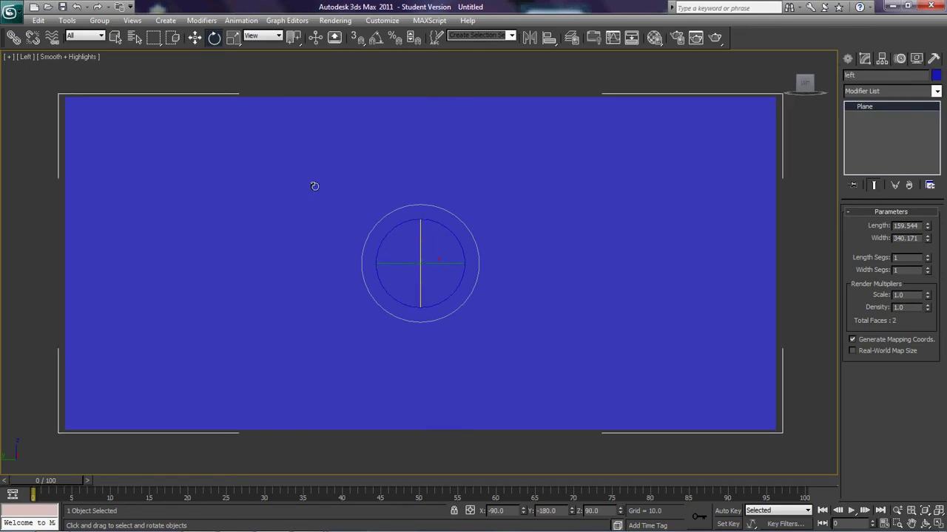
left_click_drag(419, 230, 427, 339, "shift")
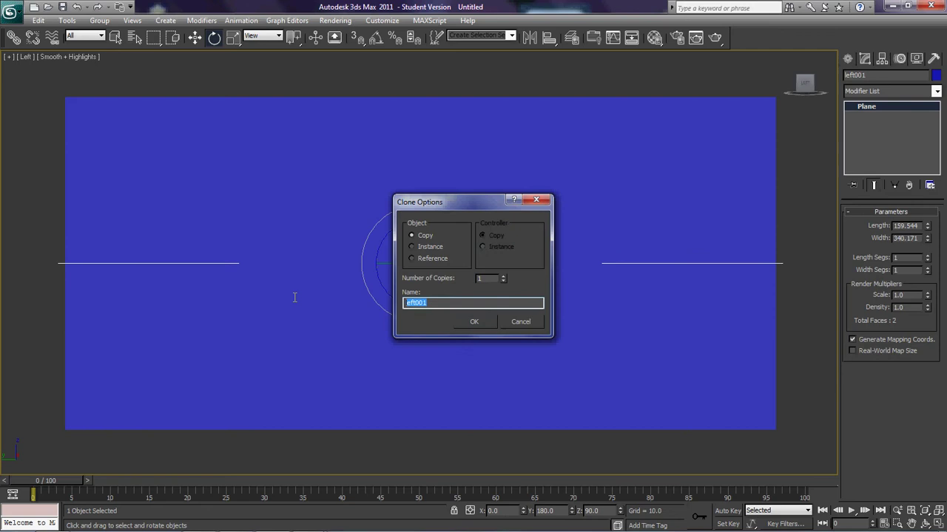
type("top")
key("Return")
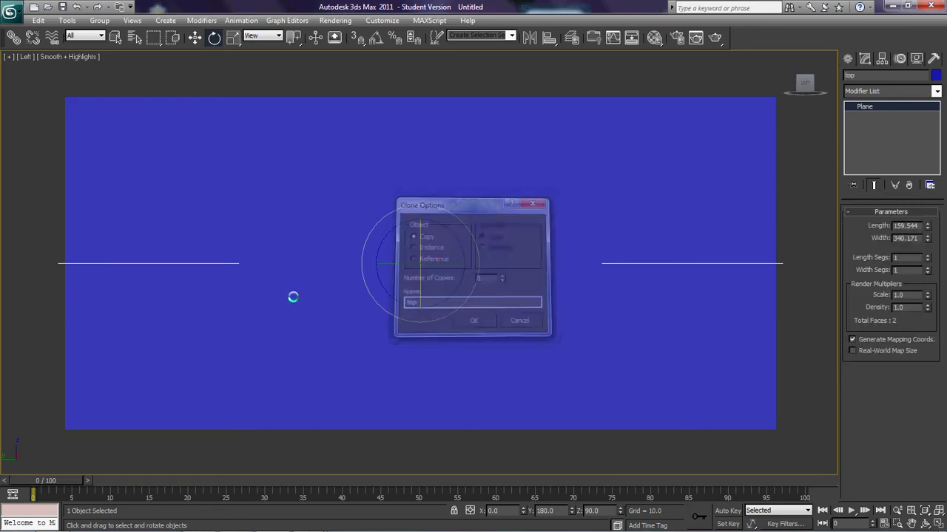
mouse_move(365, 180)
middle_mouse_down("alt")
mouse_move(342, 219)
mouse_move(230, 202)
mouse_move(234, 244)
mouse_move(349, 253)
middle_mouse_up("alt")
key("l")
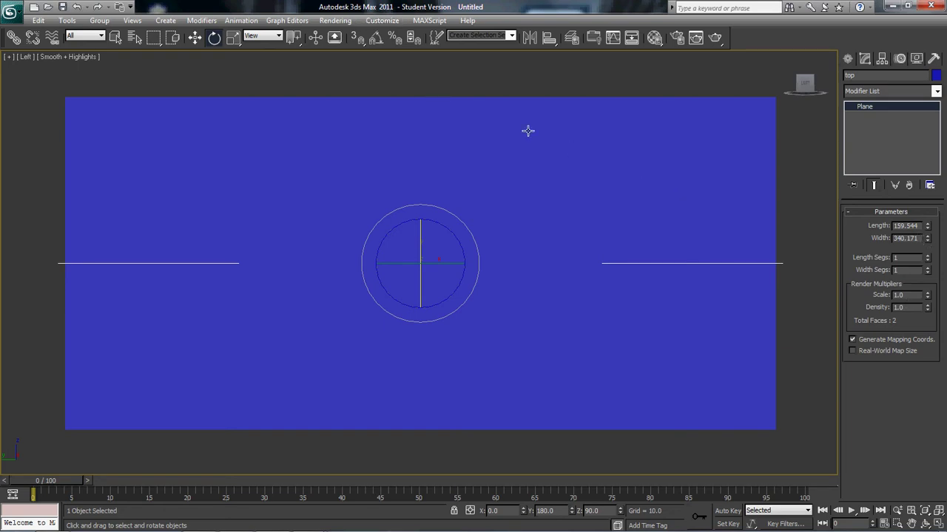
- Set the display units to US Standard, feet with fractional inches
left_click(377, 21)
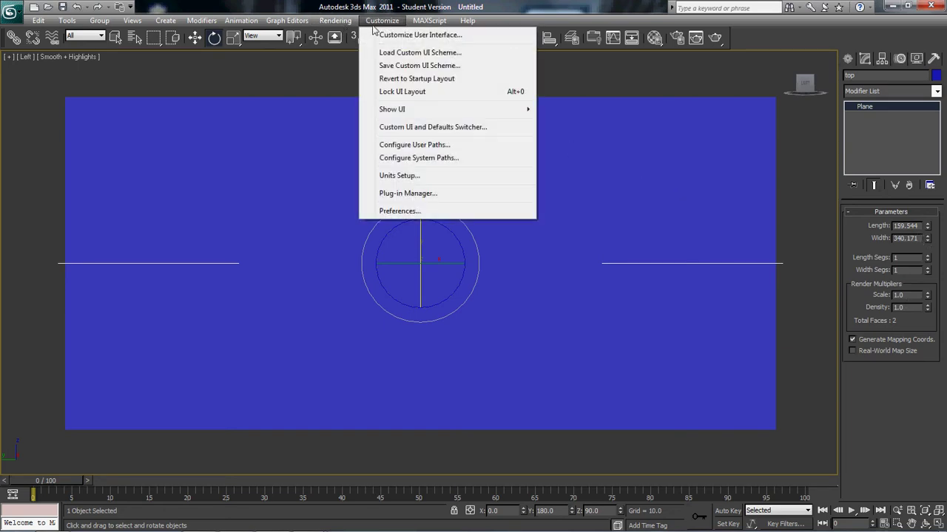
left_click(388, 176)
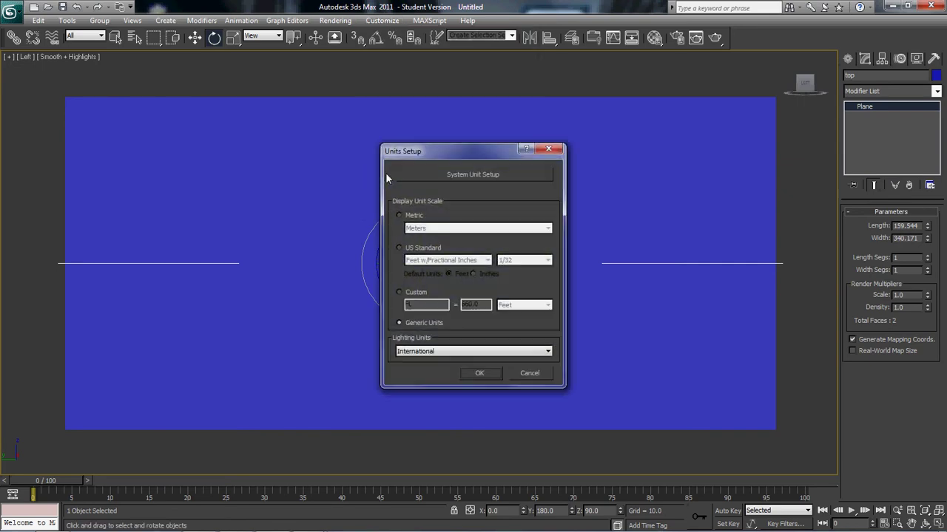
left_click(399, 248)
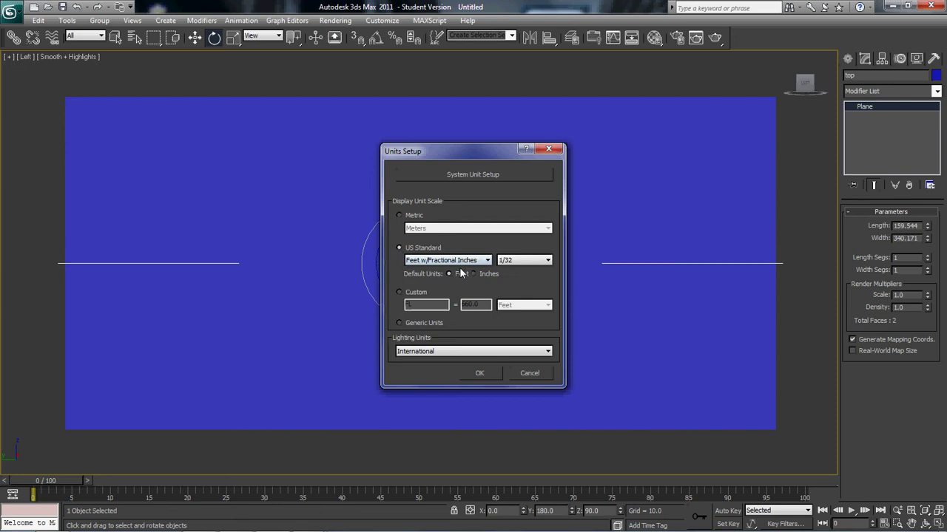
left_click(495, 373)
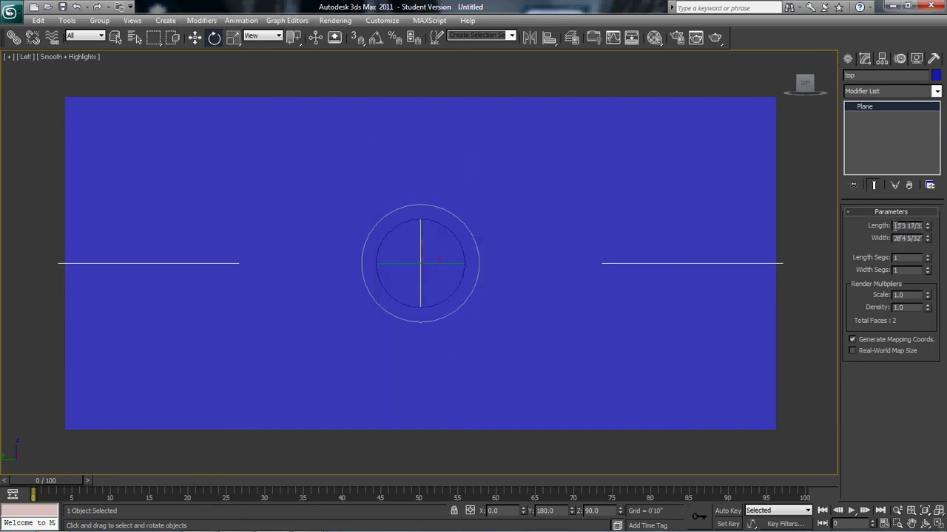
- Enter 190 and 32 inches into the top plane's size fields, then orbit to check it
left_click_drag(895, 226, 935, 235)
type("190")
key("Return")
key("Tab")
type("3")
key("Return")
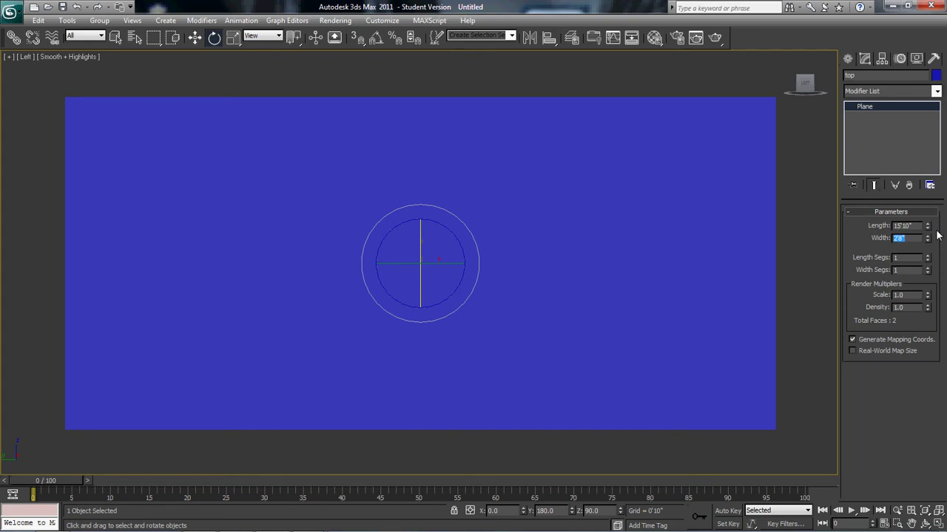
left_click(596, 123)
middle_click_drag(596, 124, 539, 175, "alt")
key("l")
middle_click_drag(327, 203, 348, 231, "alt")
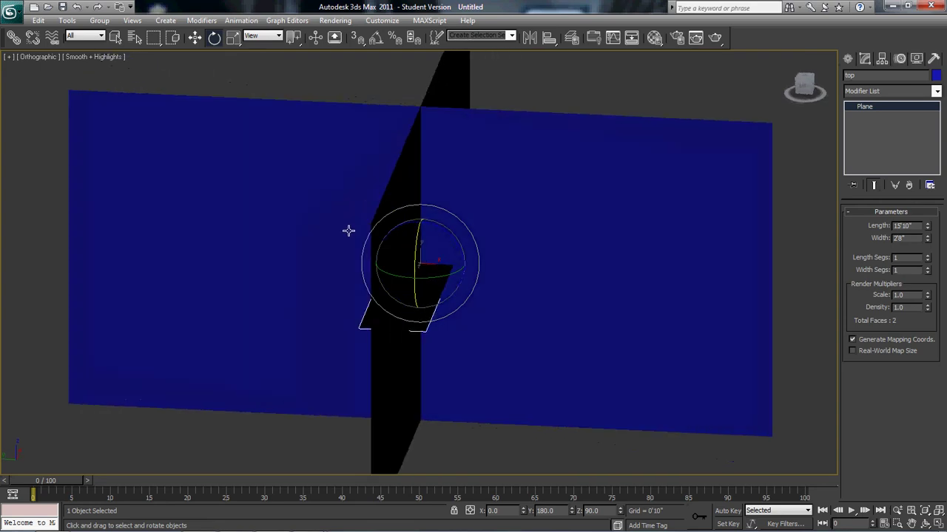
key("l")
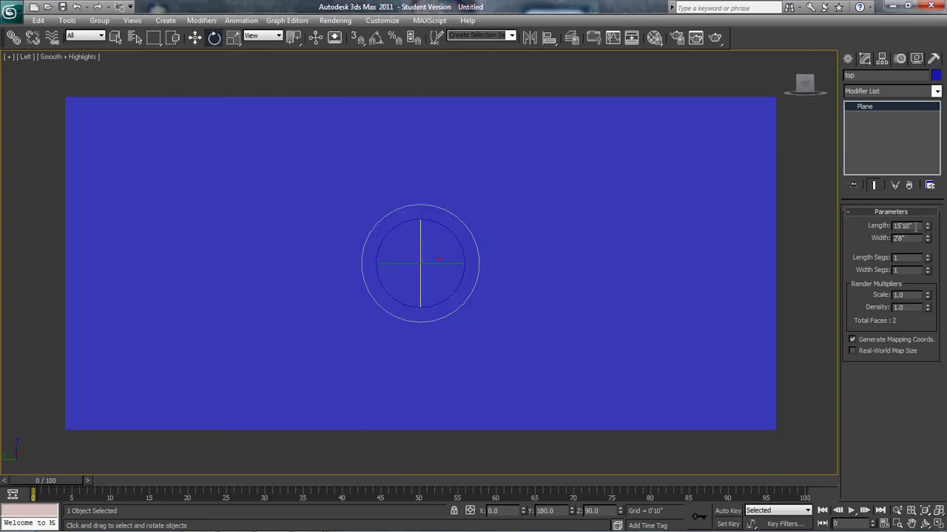
- Correct the top plane to a 2'8" length and 15'10" width
key("Tab")
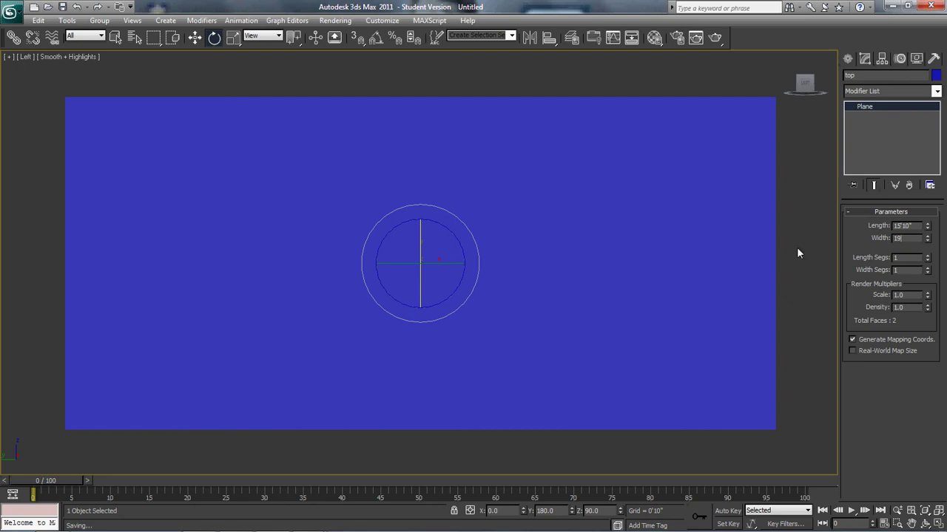
type("0")
key("shift+Tab")
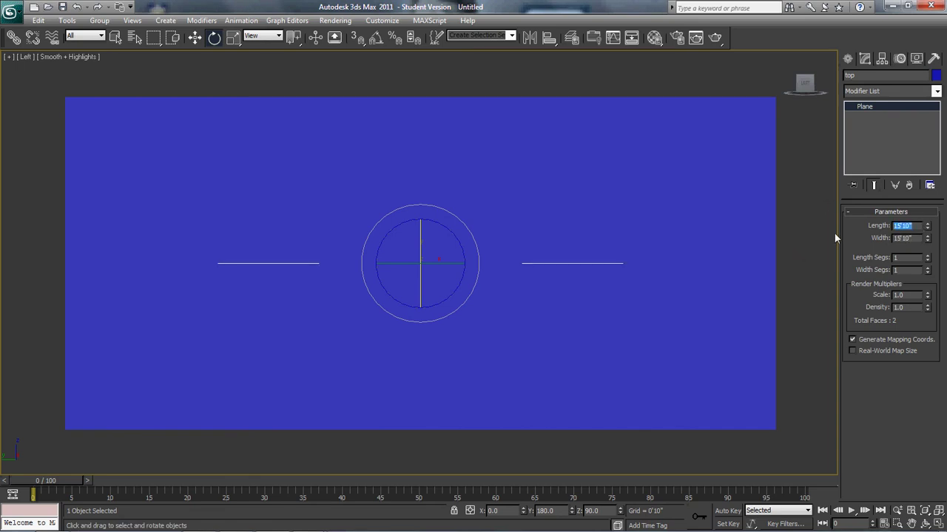
type("32")
key("Return")
- Resize the left plane to 46" (3'10") length and 15'10" width
left_click(596, 101)
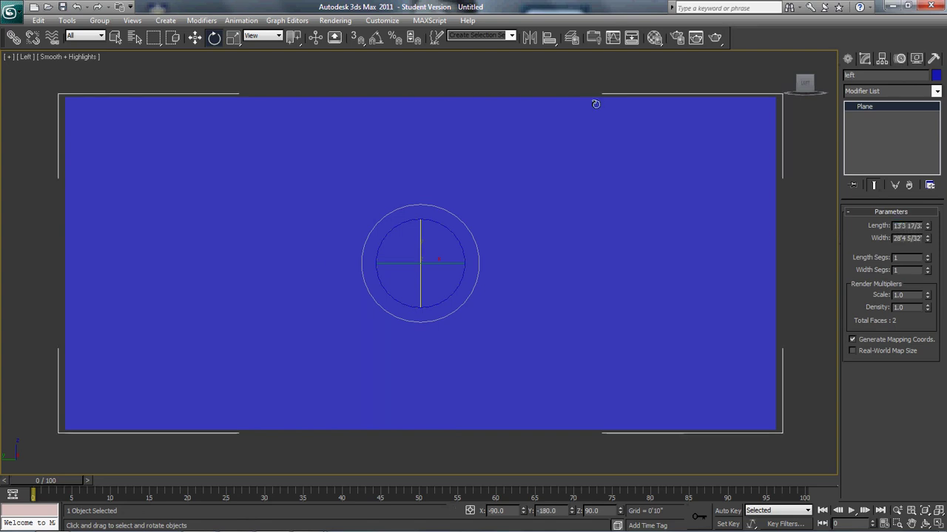
double_click(894, 225)
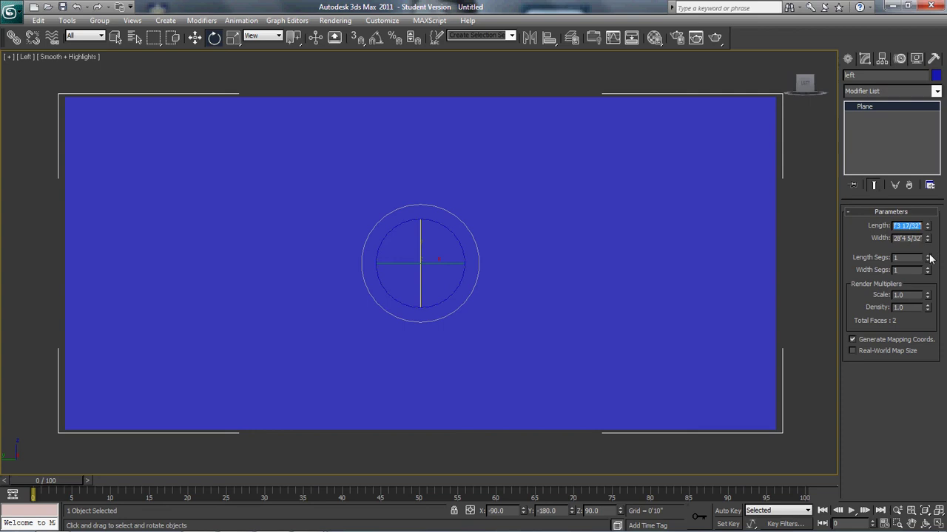
type("46")
key("Tab")
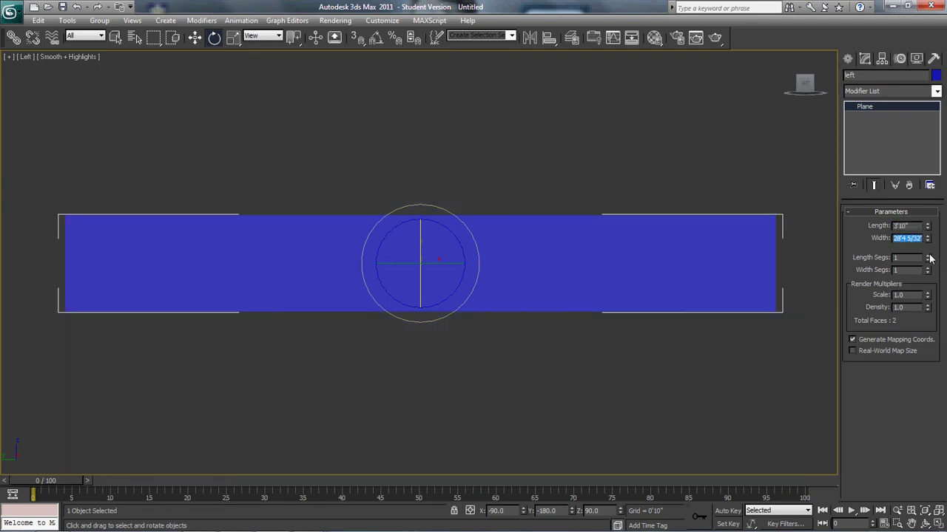
type("190")
key("Return")
middle_click_drag(457, 204, 479, 224, "alt")
key("l")
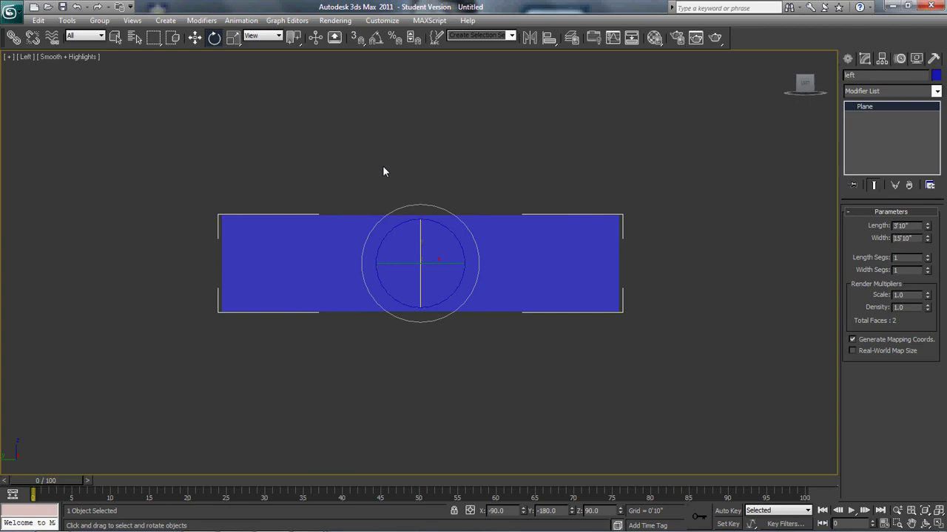
- Resize the front plane to 46" (3'10") length and 32" (2'8") width
left_click(420, 162)
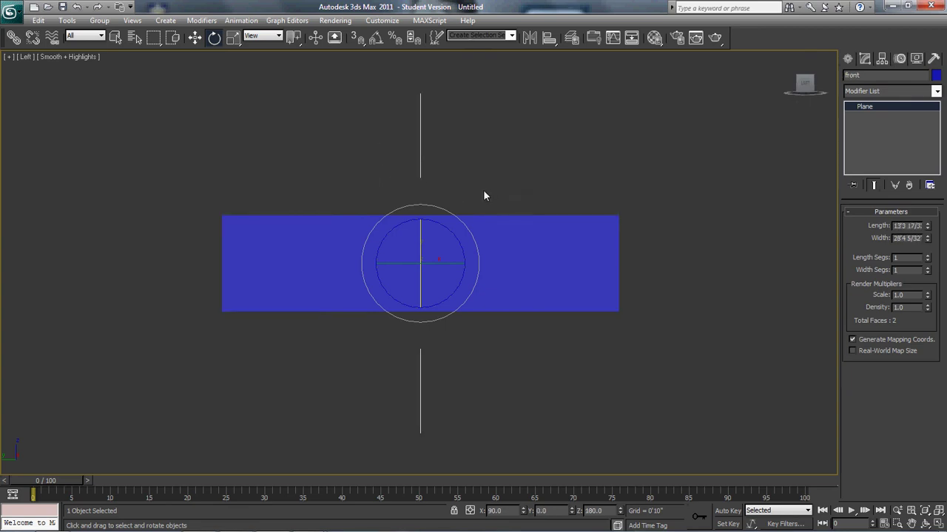
double_click(895, 226)
type("46")
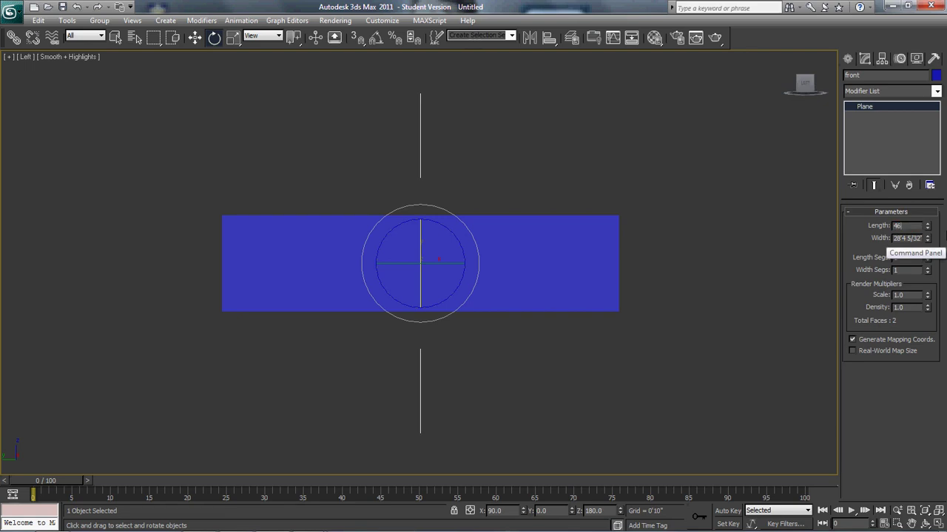
type("\"")
key("Tab")
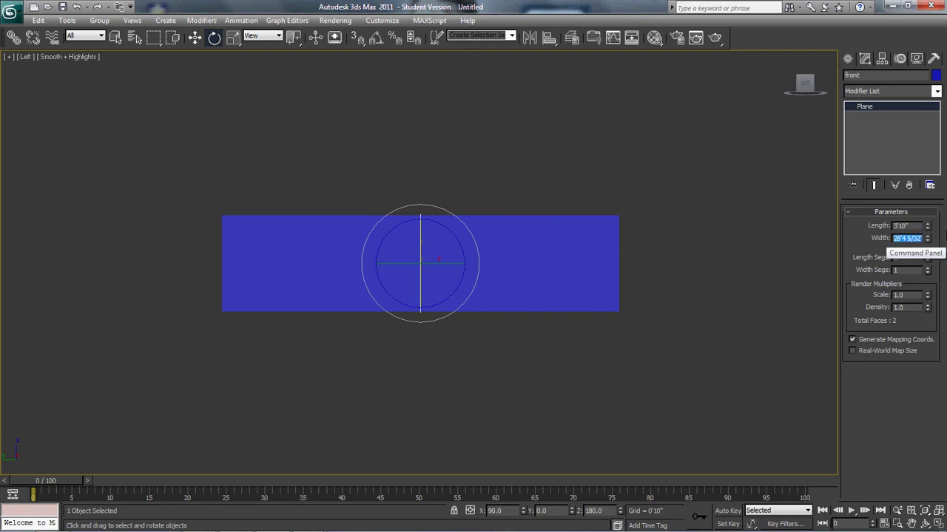
type("32")
key("Return")
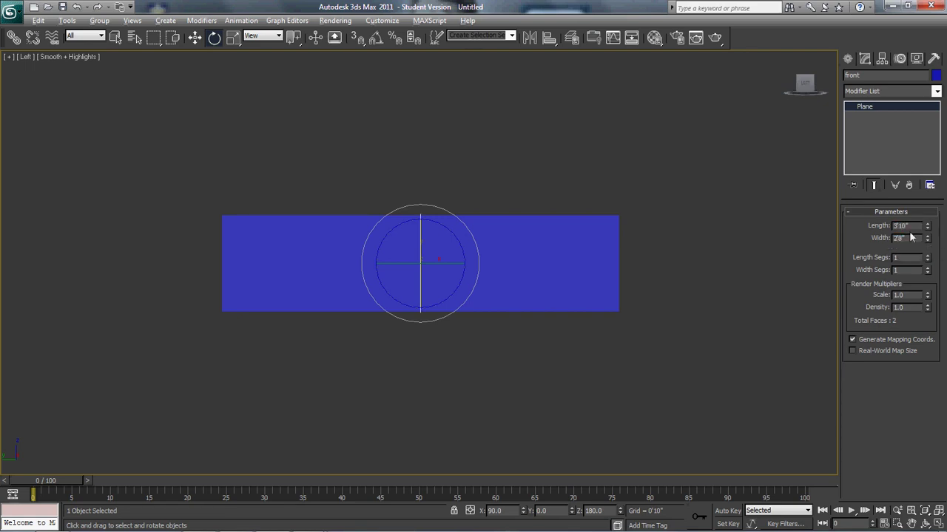
- Orbit the Left viewport into an angled orthographic view of the three planes
middle_click_drag(518, 238, 477, 237, "alt")
right_click(507, 237)
left_click(502, 196)
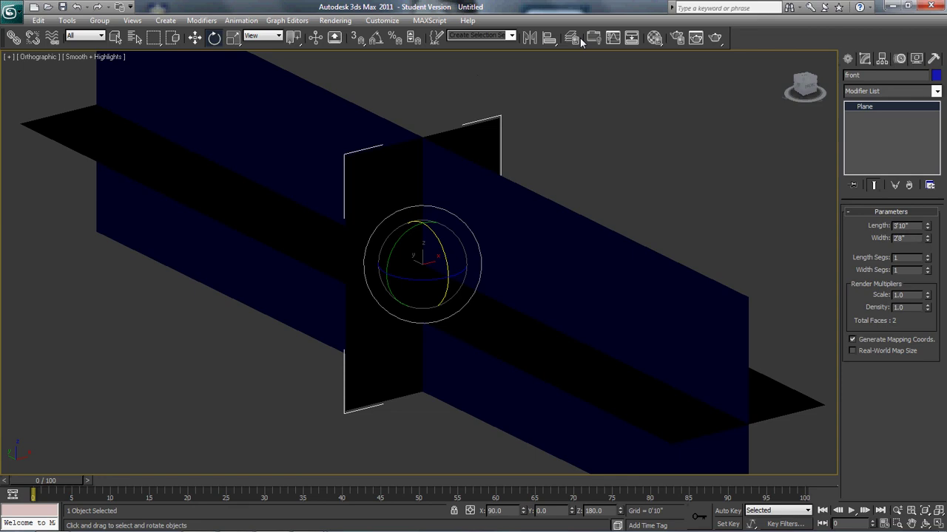
- Mirror the front plane across the Y axis without cloning
left_click(529, 37)
left_click(447, 214)
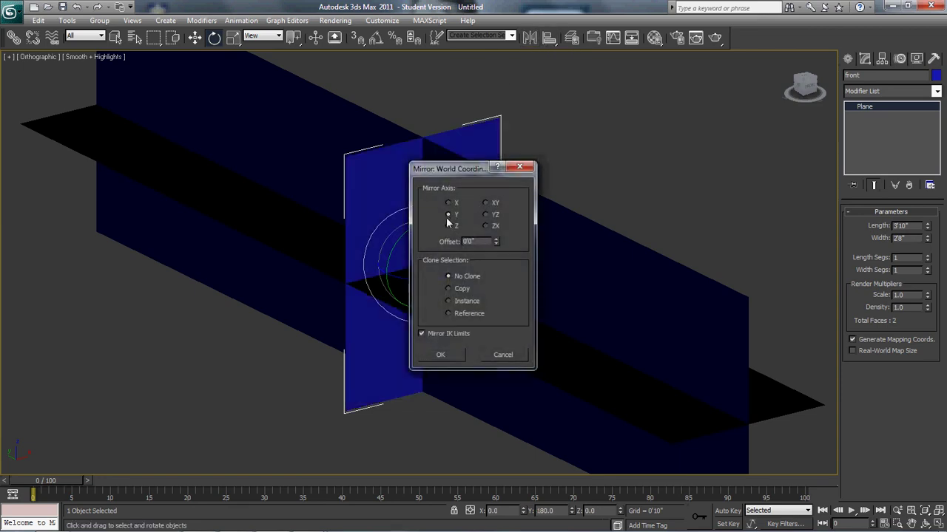
left_click(451, 358)
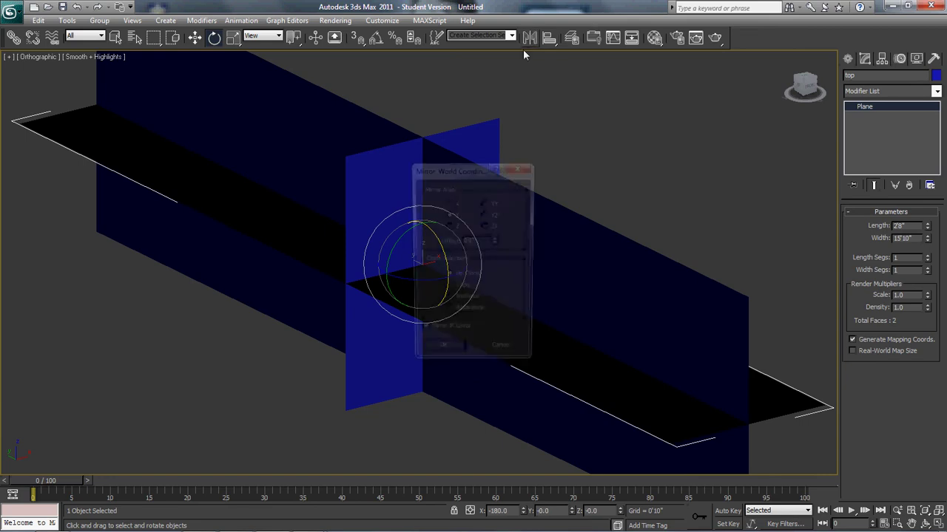
- Mirror the top plane across the Z axis and orbit to check the flip
left_click(447, 226)
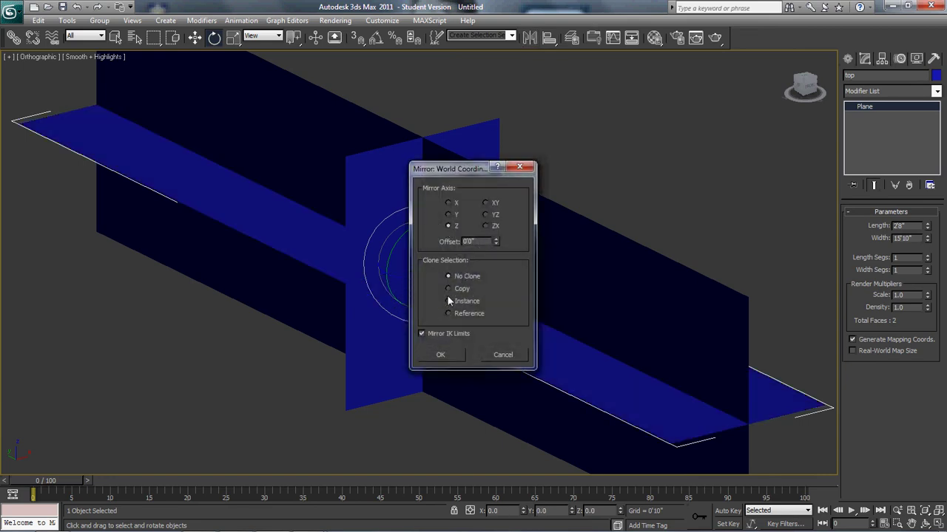
left_click(440, 355)
middle_click_drag(618, 206, 590, 208, "alt")
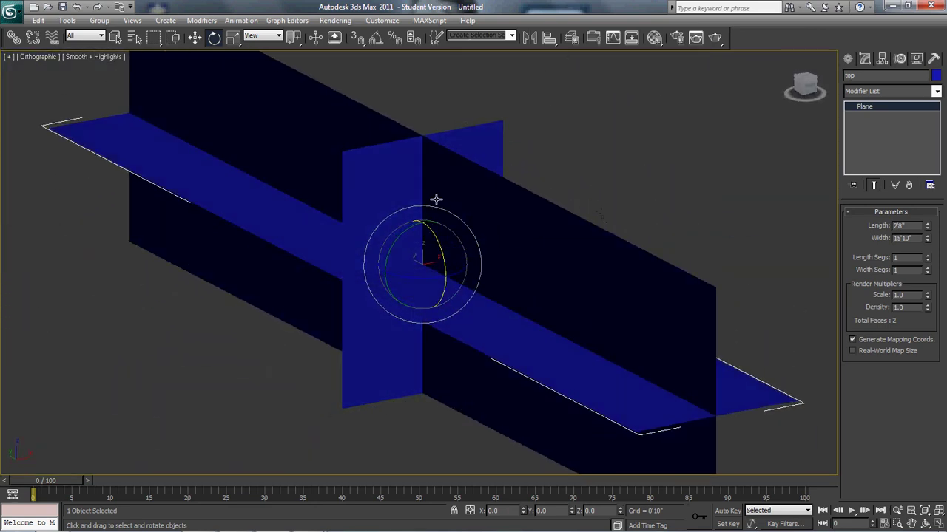
left_click(380, 188)
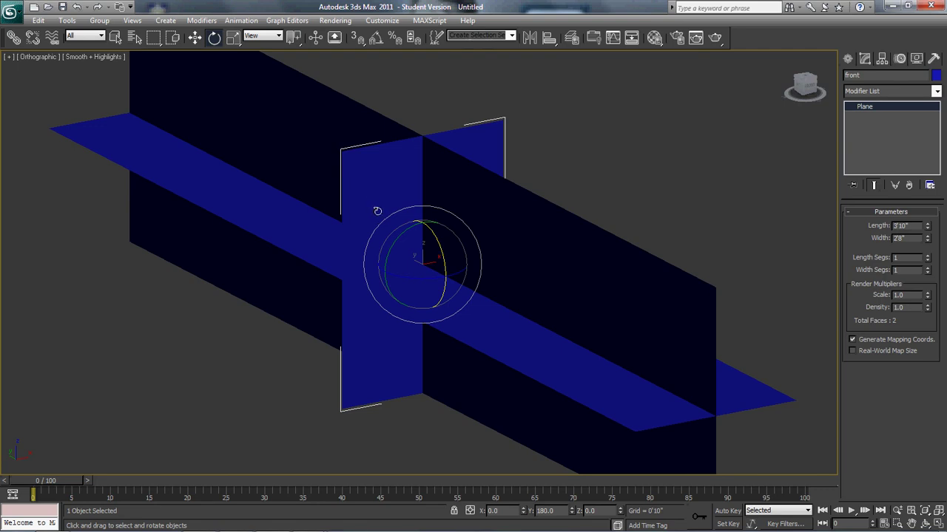
- Move the front plane up and left, lower the top plane, and shift the left plane right into a corner
key("w")
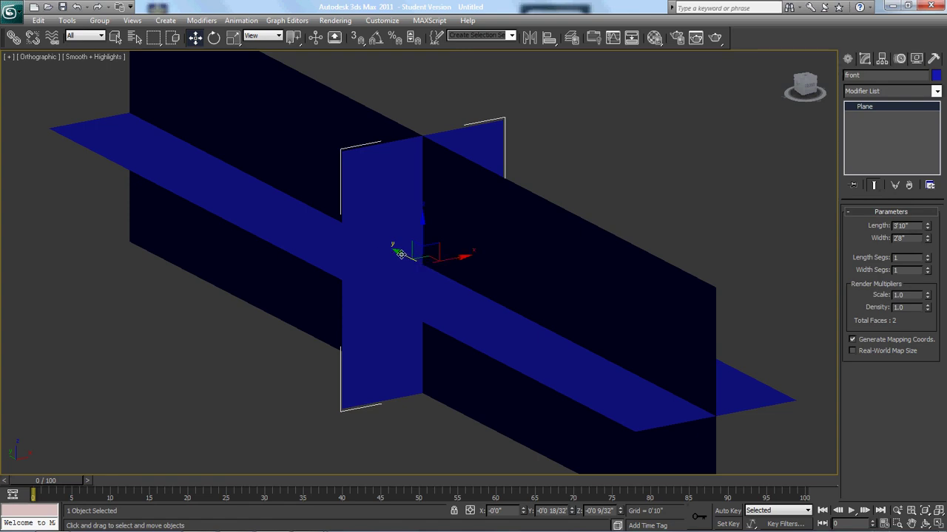
left_click_drag(400, 255, 114, 134)
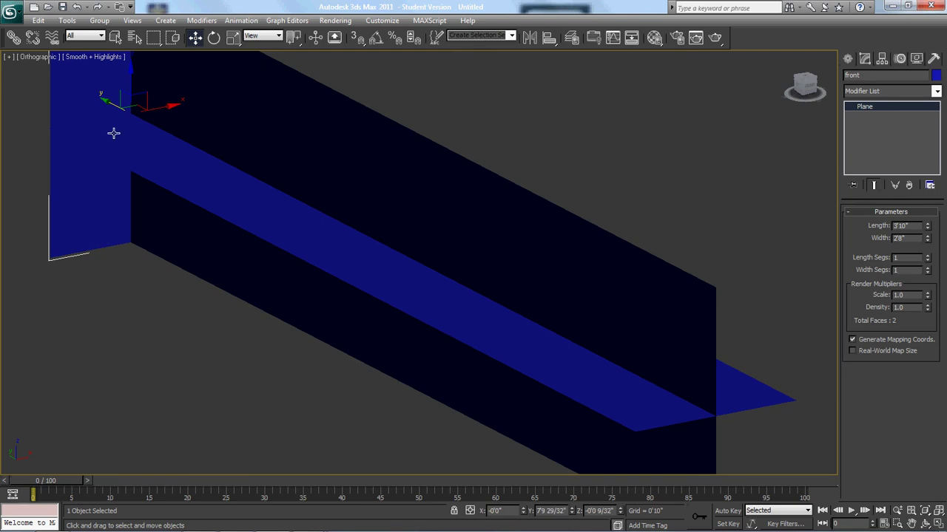
left_click(191, 164)
left_click_drag(422, 214, 426, 350)
left_click(415, 230)
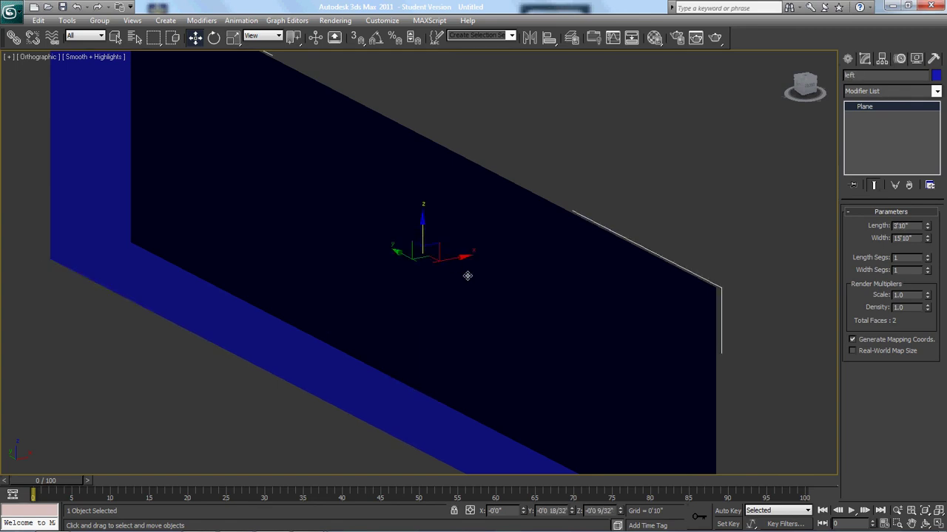
left_click_drag(453, 255, 538, 236)
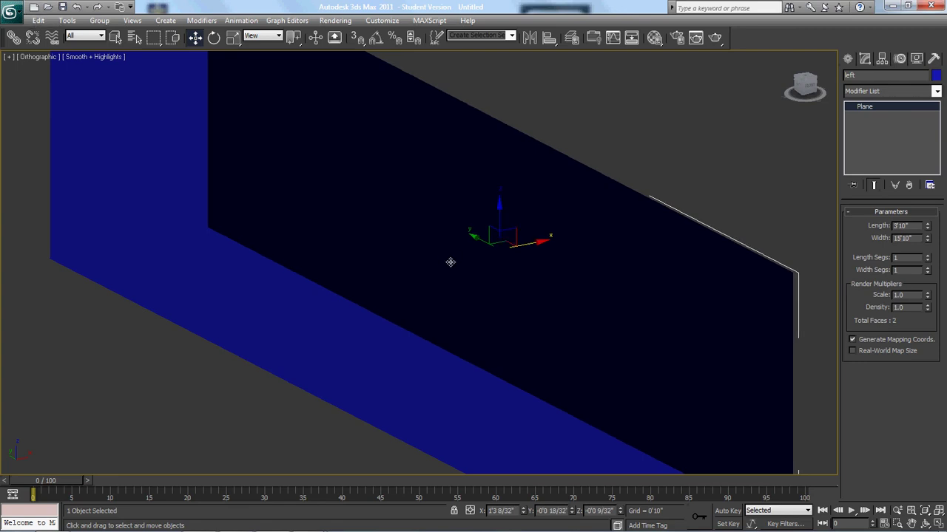
- Orbit and zoom out the view to inspect the assembled blue half-box
middle_click_drag(450, 262, 486, 250, "alt")
scroll(454, 268, "down", 5)
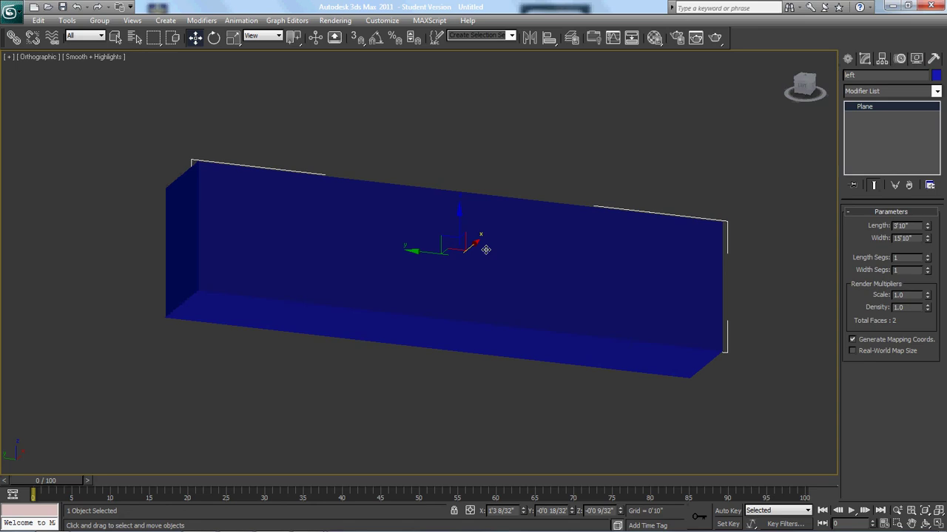
mouse_move(5, 528)
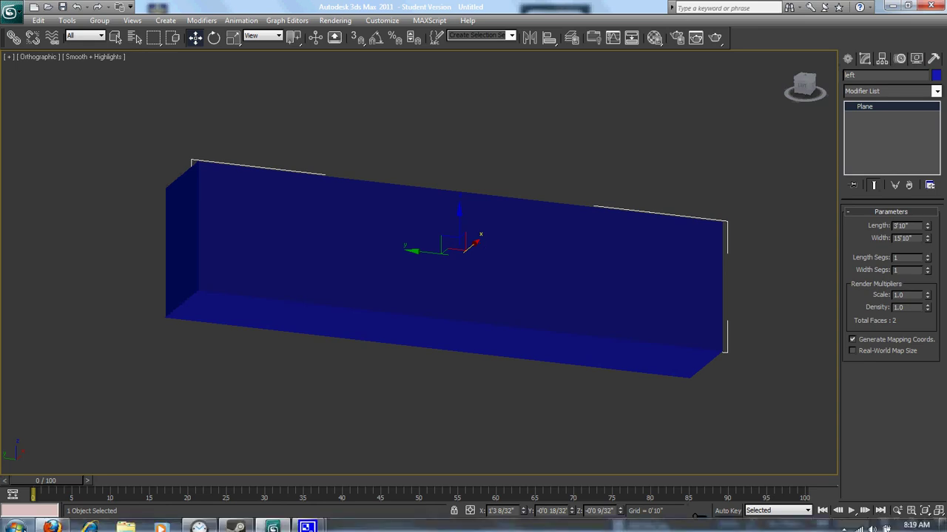
left_click(307, 521)
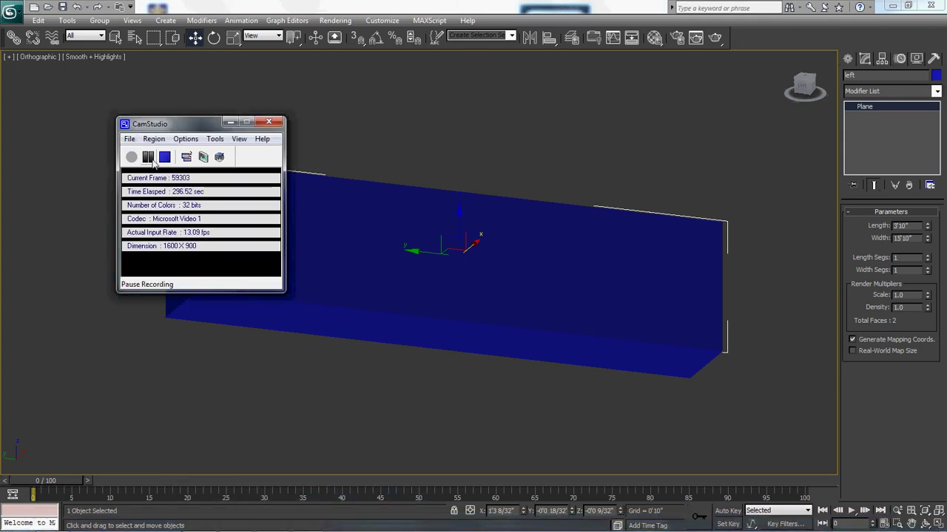